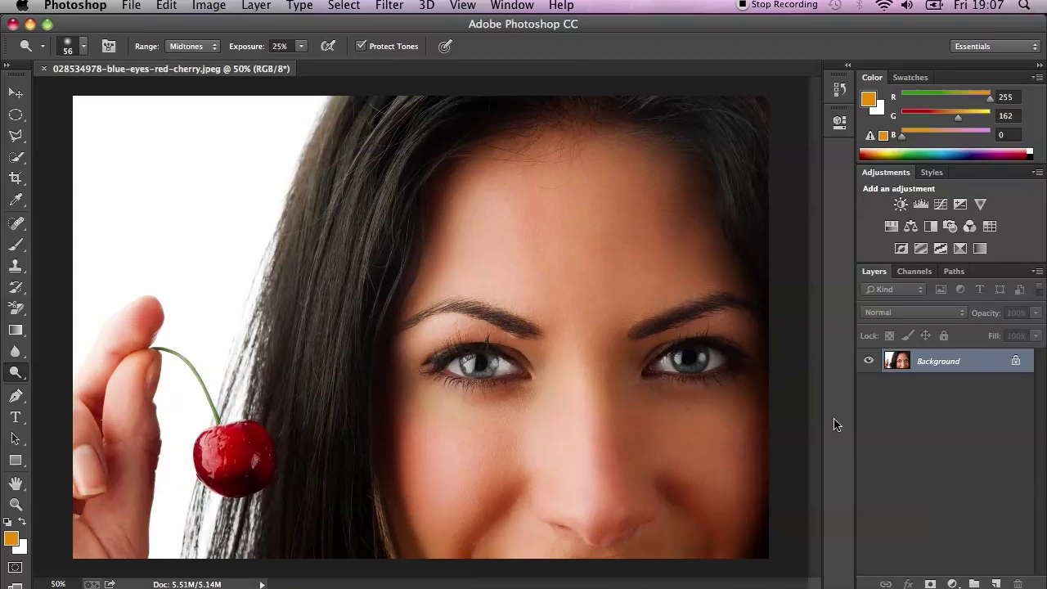
# Delete the accidental Group 1 and add an empty Layer 1 above the background.
pyautogui.click(973, 584)
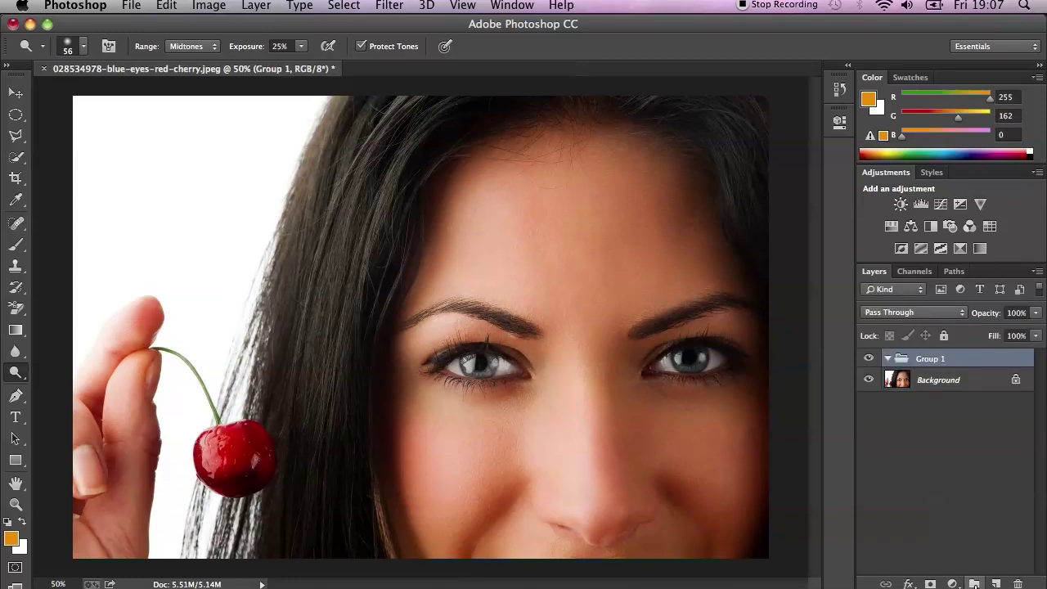
pyautogui.rightClick(928, 364)
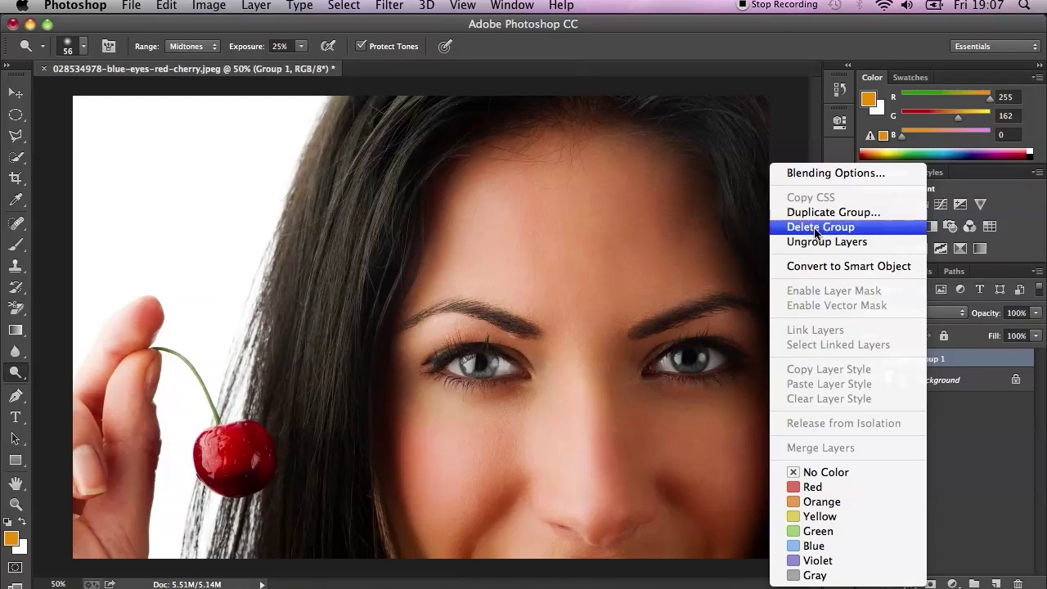
pyautogui.click(822, 226)
pyautogui.click(995, 584)
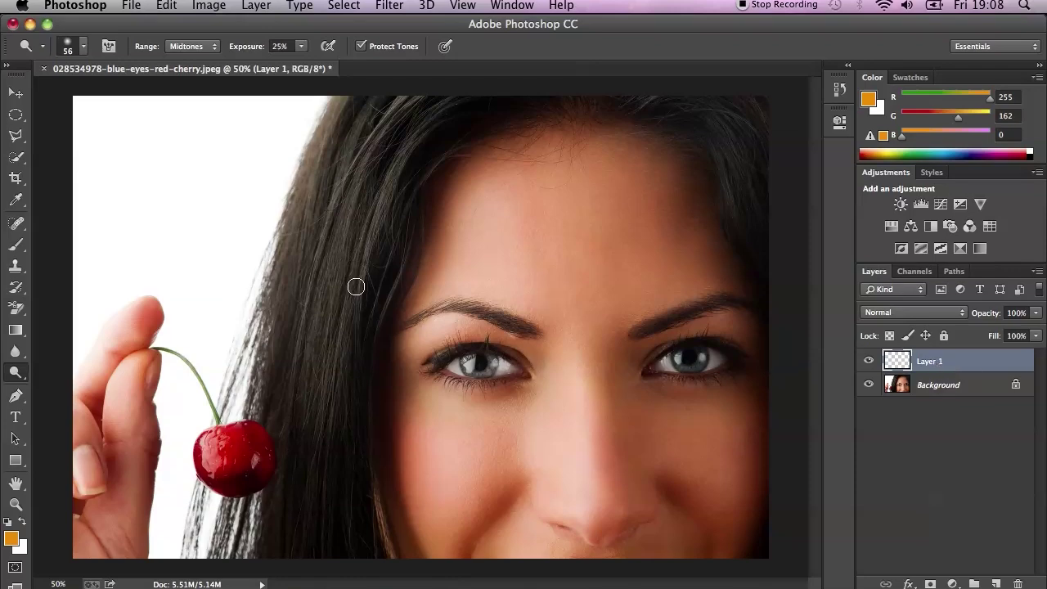
# Zoom in to 300% and centre the view on the left eye.
pyautogui.press('super+plus')
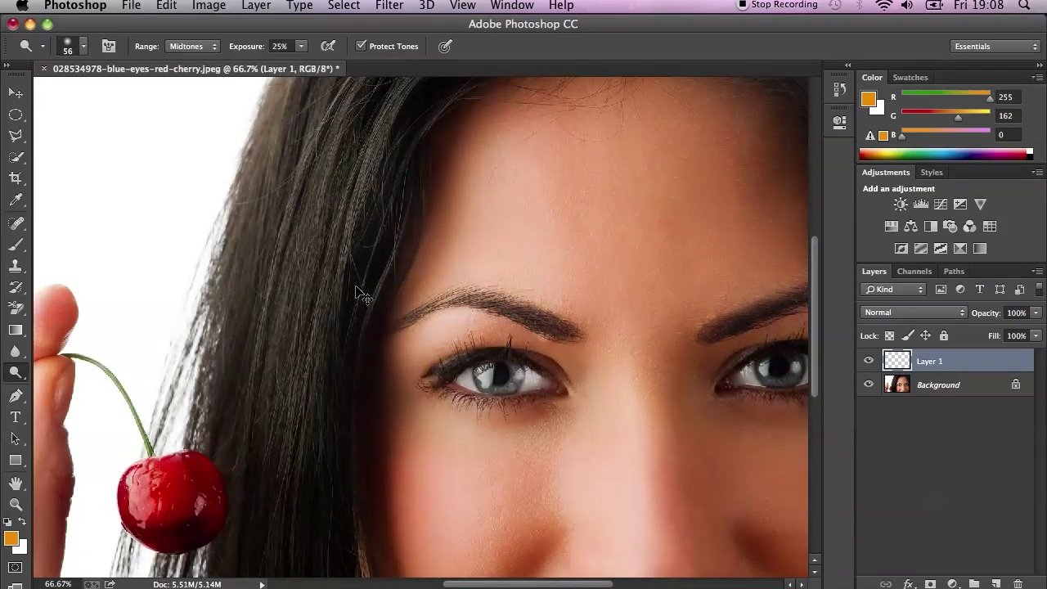
pyautogui.press('super+plus')
pyautogui.press('super+plus')
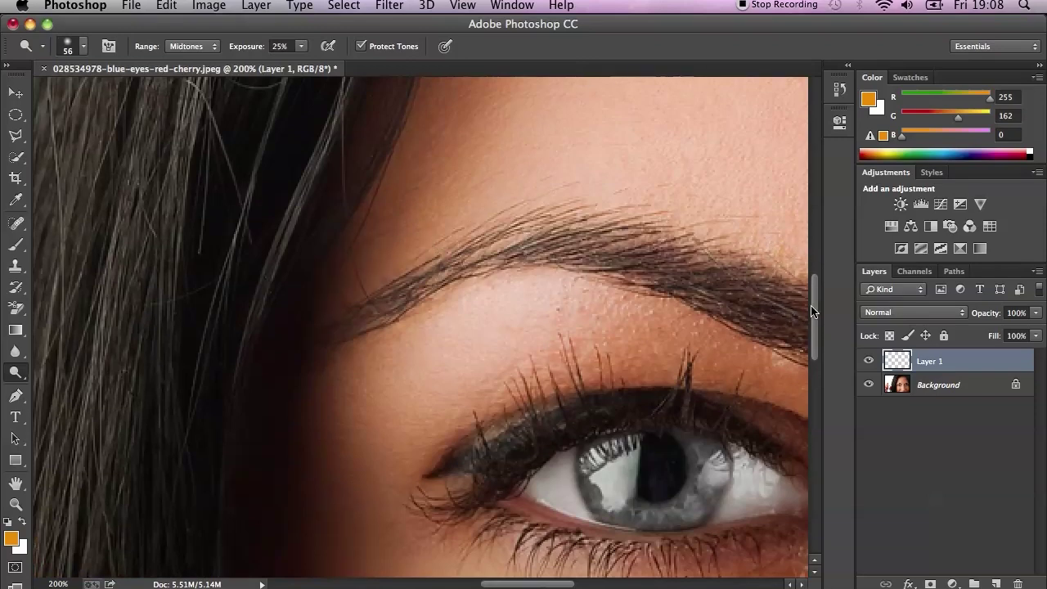
pyautogui.moveTo(812, 311); pyautogui.dragTo(814, 340)
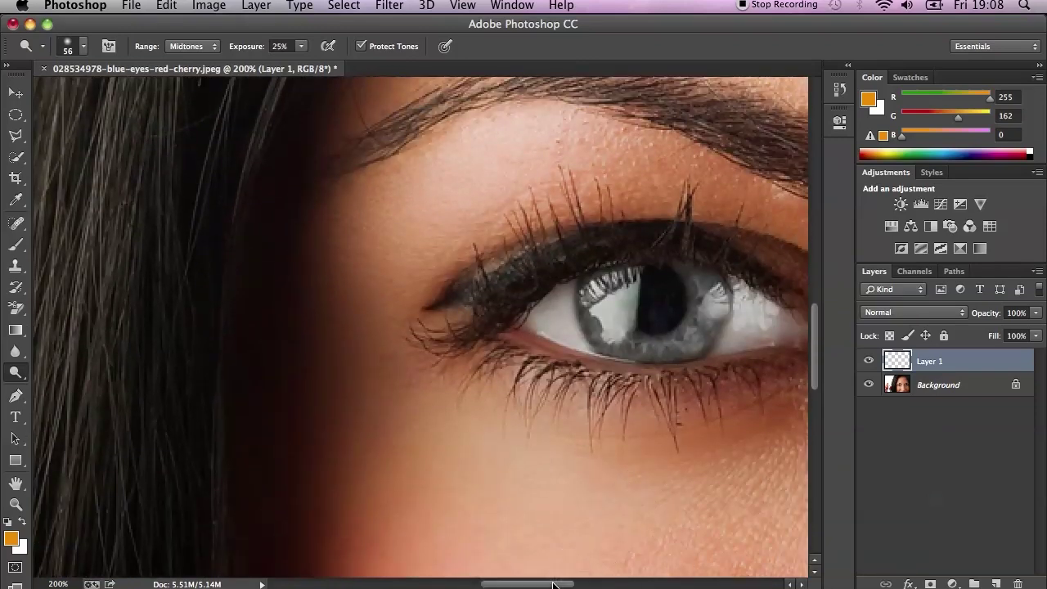
pyautogui.moveTo(553, 584); pyautogui.dragTo(572, 584)
pyautogui.press('super+equal')
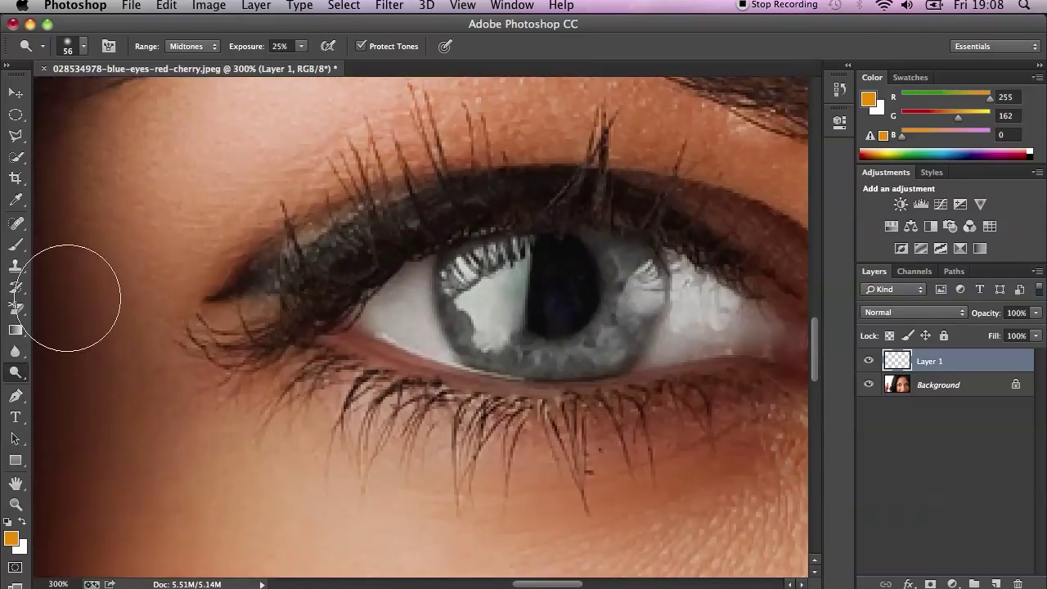
# Switch to the Brush Tool with amber-brown #a26700 as the foreground colour.
pyautogui.click(16, 243)
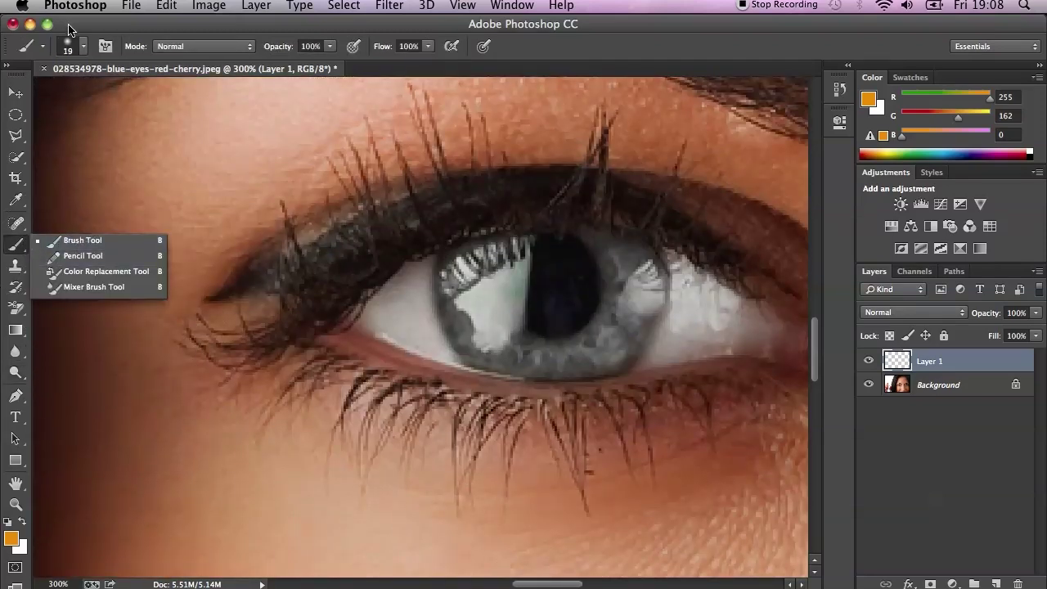
pyautogui.click(11, 537)
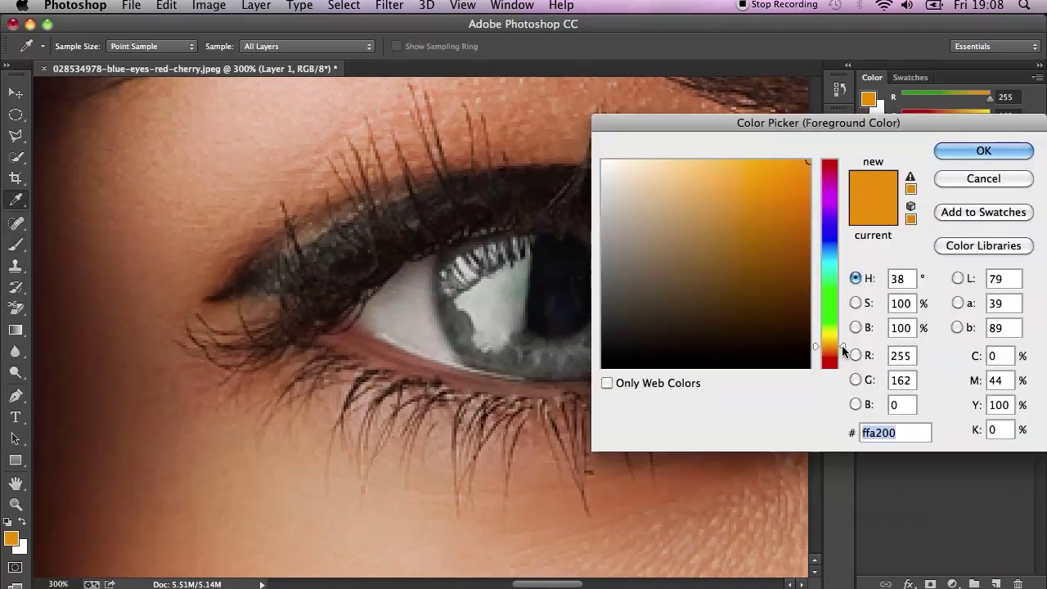
pyautogui.click(811, 178)
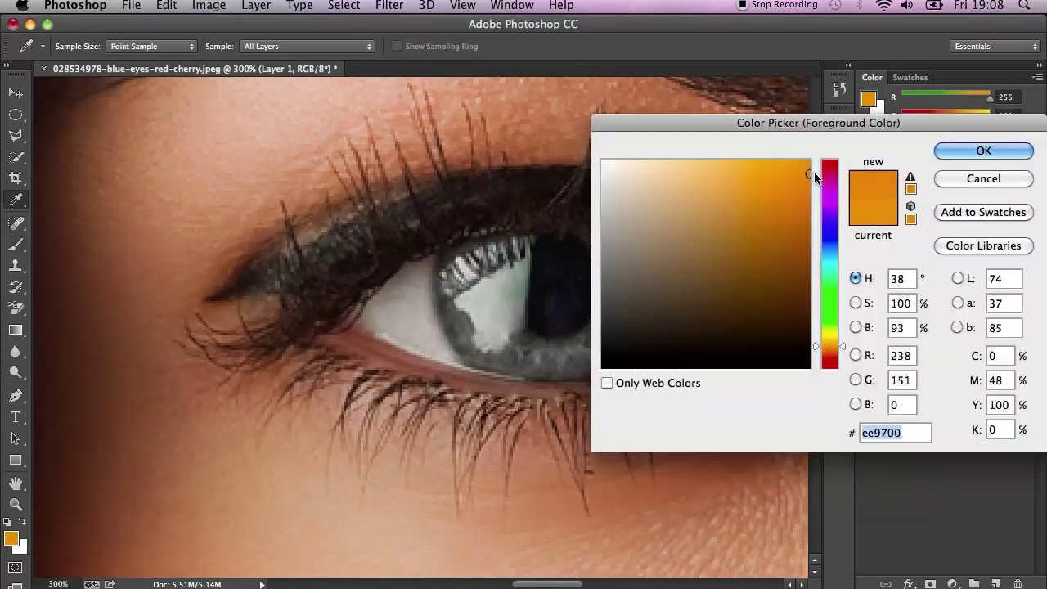
pyautogui.click(812, 251)
pyautogui.moveTo(812, 251); pyautogui.dragTo(808, 237)
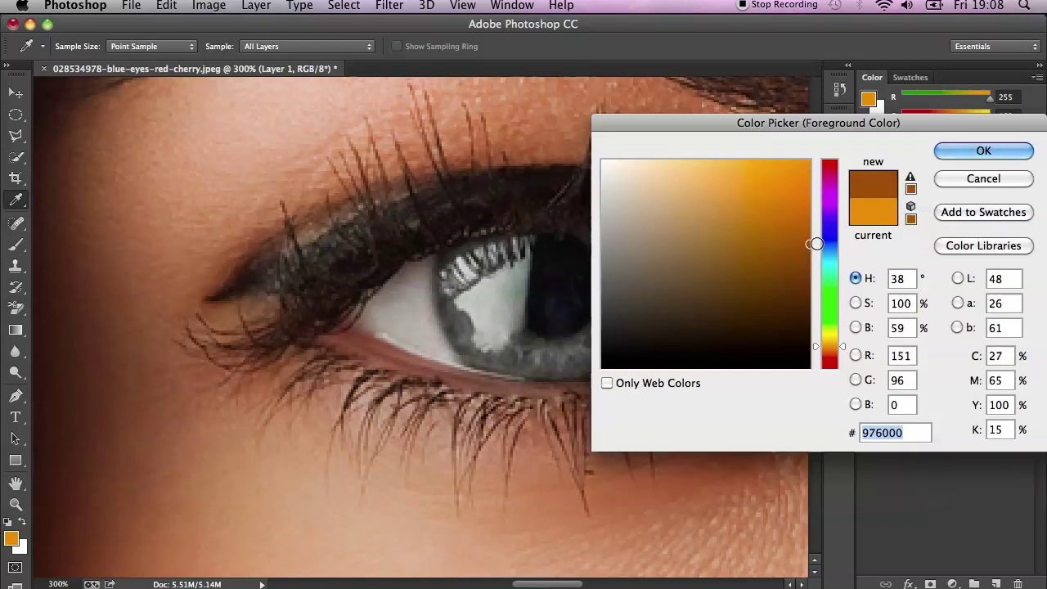
pyautogui.click(982, 152)
pyautogui.press('b')
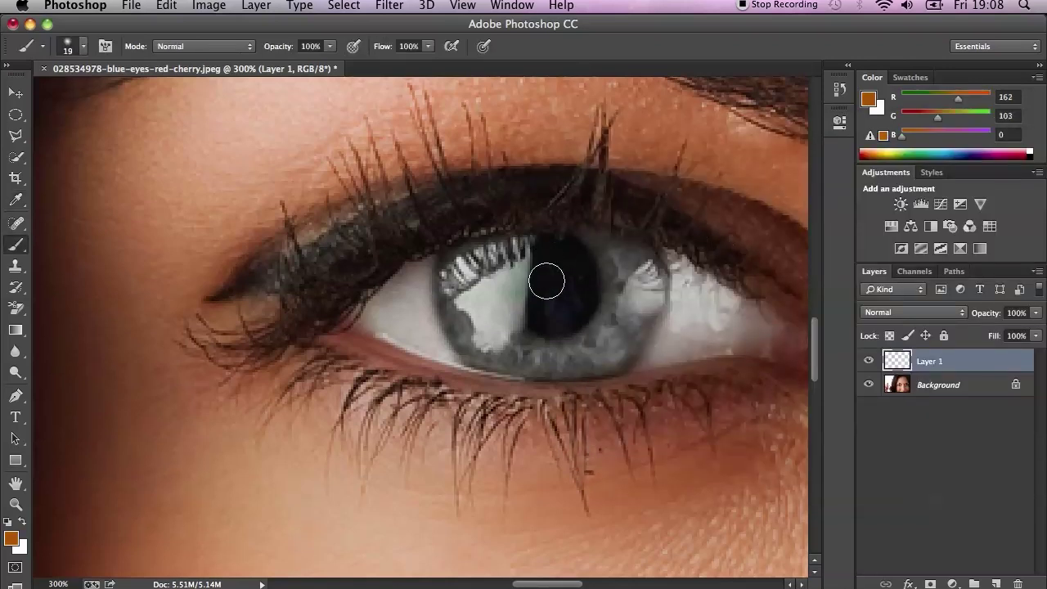
# Set a soft 30 px brush and paint amber over the upper-left iris.
pyautogui.click(85, 47)
pyautogui.moveTo(100, 98); pyautogui.dragTo(107, 102)
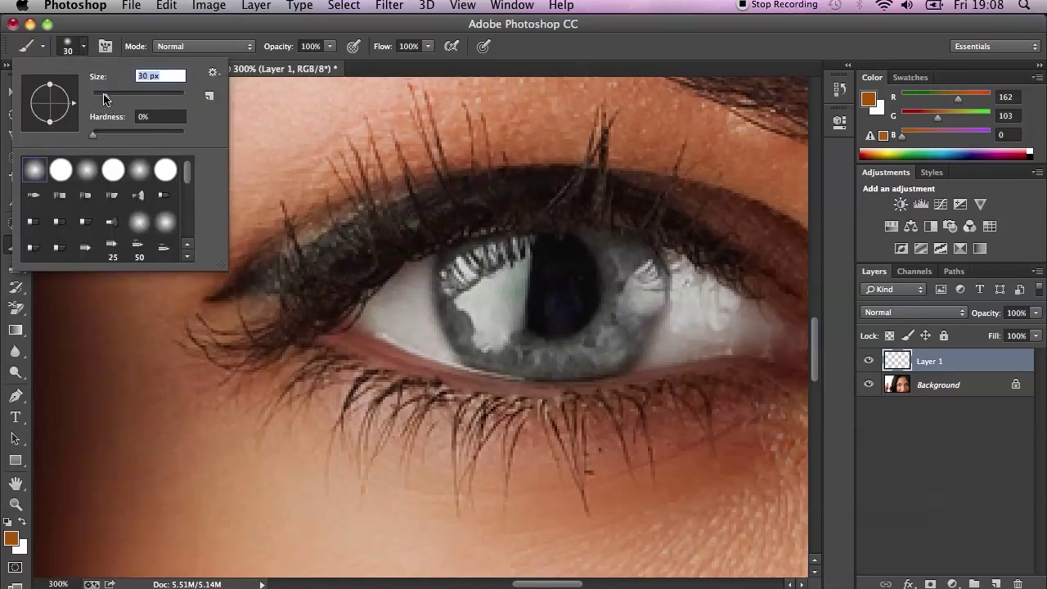
pyautogui.click(82, 46)
pyautogui.moveTo(481, 244); pyautogui.dragTo(551, 337)
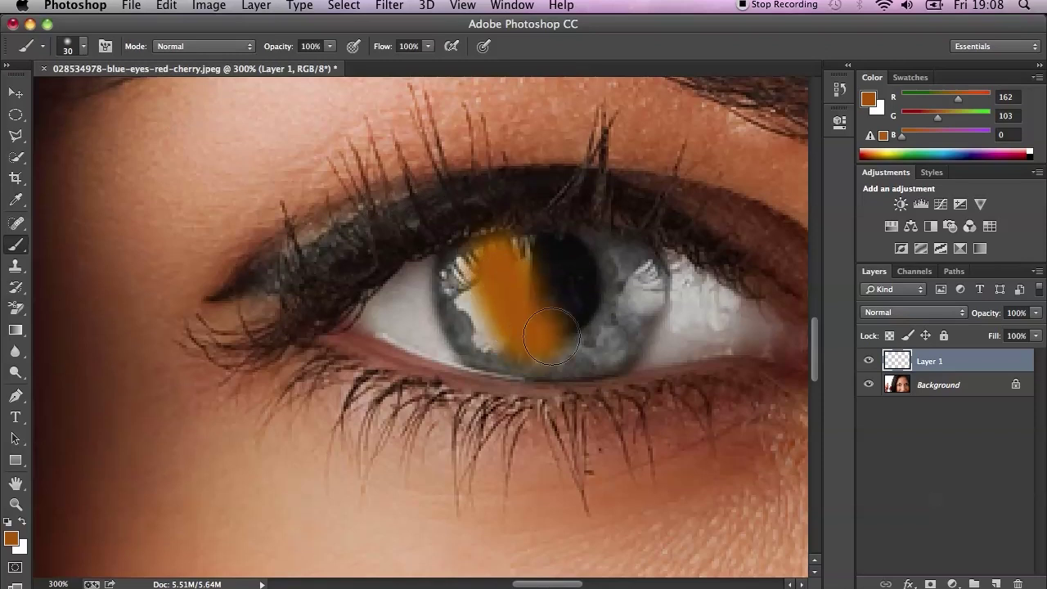
# Paint amber across the lower iris, then use a 22 px brush along the right edge.
pyautogui.moveTo(554, 344)
pyautogui.mouseDown()
pyautogui.moveTo(616, 311)
pyautogui.moveTo(607, 267)
pyautogui.moveTo(613, 299)
pyautogui.moveTo(592, 343)
pyautogui.moveTo(532, 339)
pyautogui.moveTo(486, 319)
pyautogui.moveTo(467, 273)
pyautogui.moveTo(479, 325)
pyautogui.mouseUp()
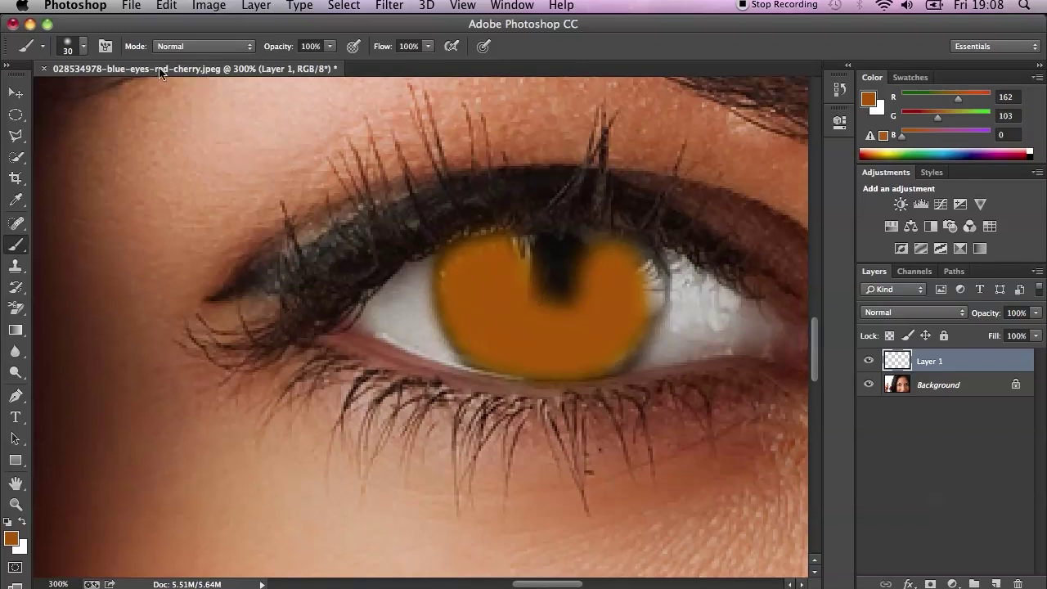
pyautogui.click(79, 46)
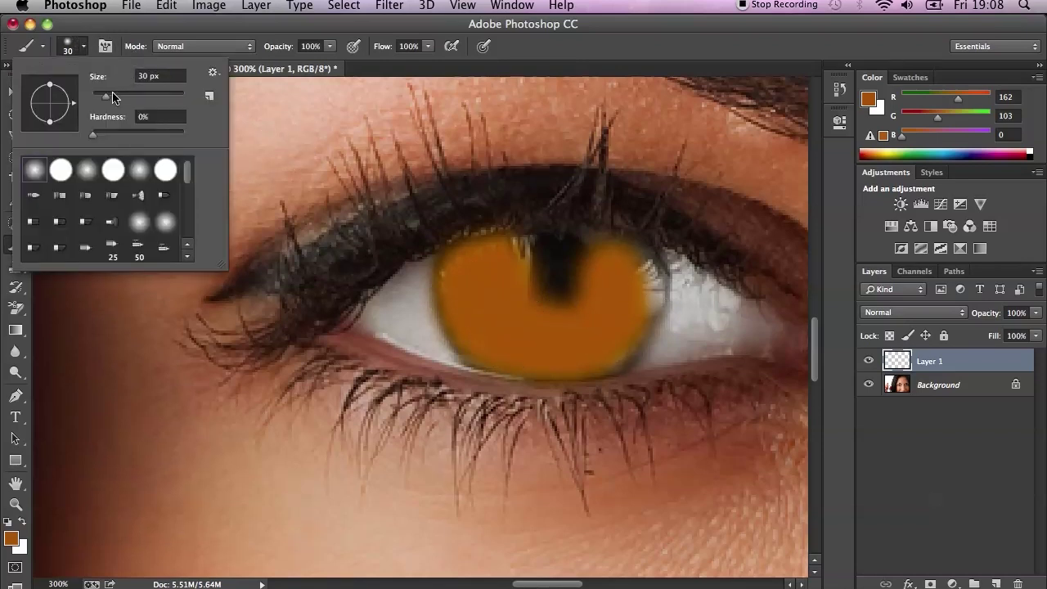
pyautogui.moveTo(106, 101); pyautogui.dragTo(103, 100)
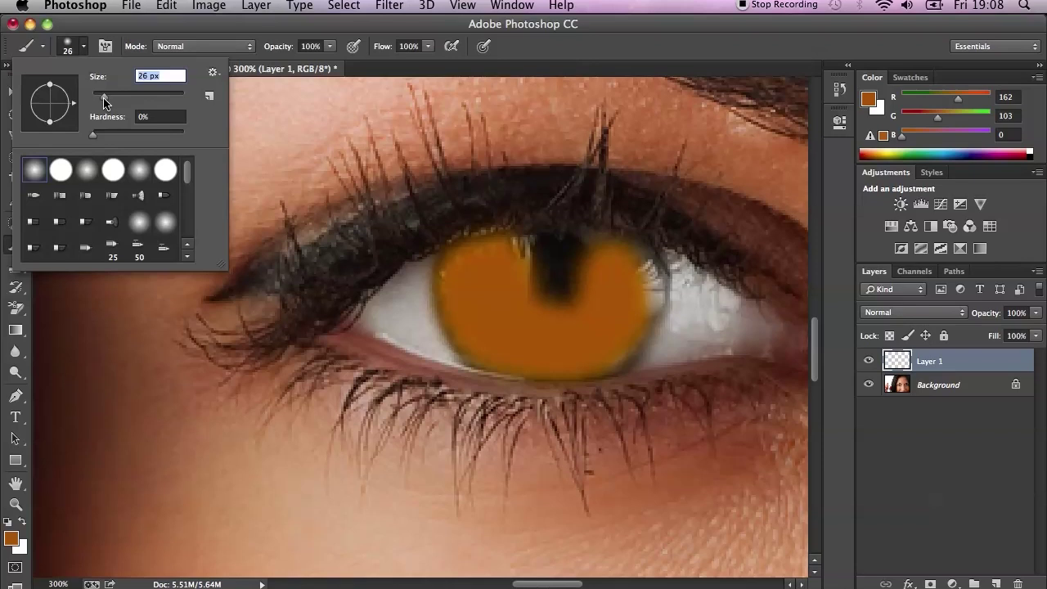
pyautogui.click(82, 46)
pyautogui.moveTo(576, 262)
pyautogui.mouseDown()
pyautogui.moveTo(586, 248)
pyautogui.moveTo(638, 281)
pyautogui.moveTo(614, 341)
pyautogui.moveTo(636, 271)
pyautogui.moveTo(631, 314)
pyautogui.moveTo(602, 355)
pyautogui.moveTo(463, 311)
pyautogui.moveTo(493, 254)
pyautogui.moveTo(541, 265)
pyautogui.mouseUp()
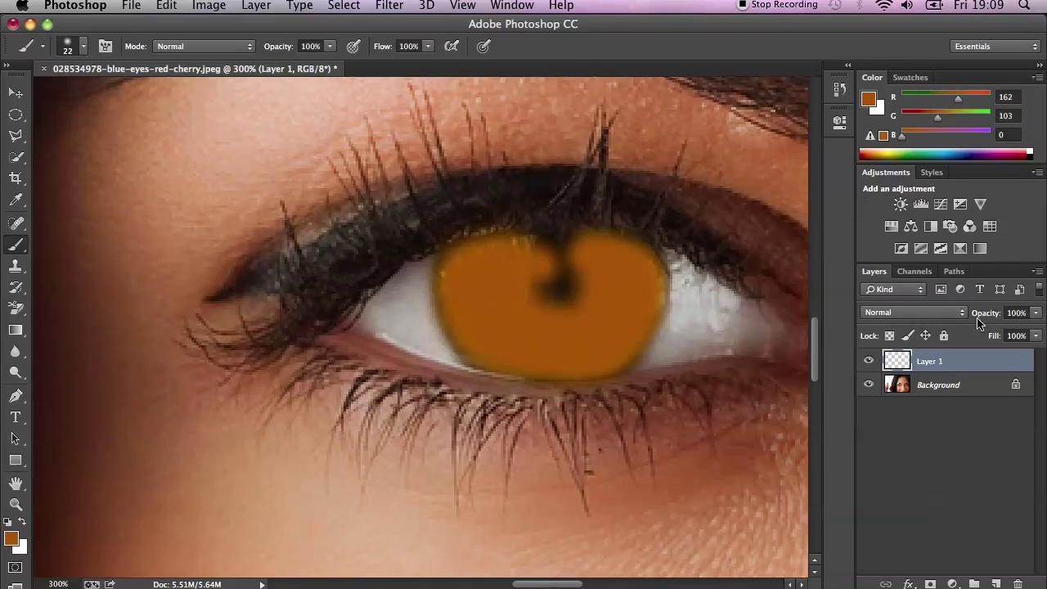
# Set Layer 1's blend mode to Overlay and add a white layer mask.
pyautogui.click(944, 316)
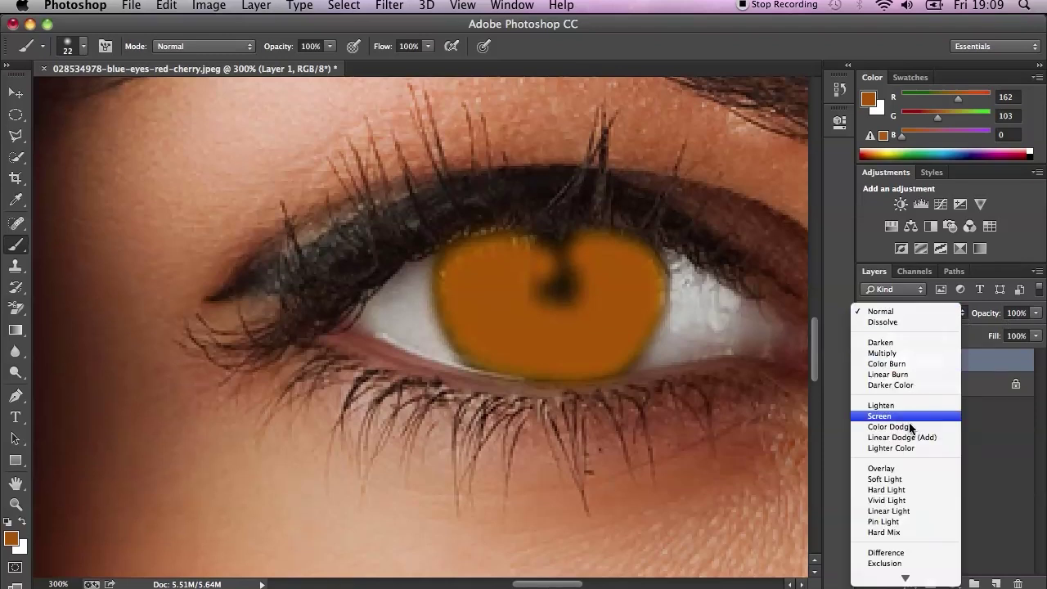
pyautogui.click(882, 468)
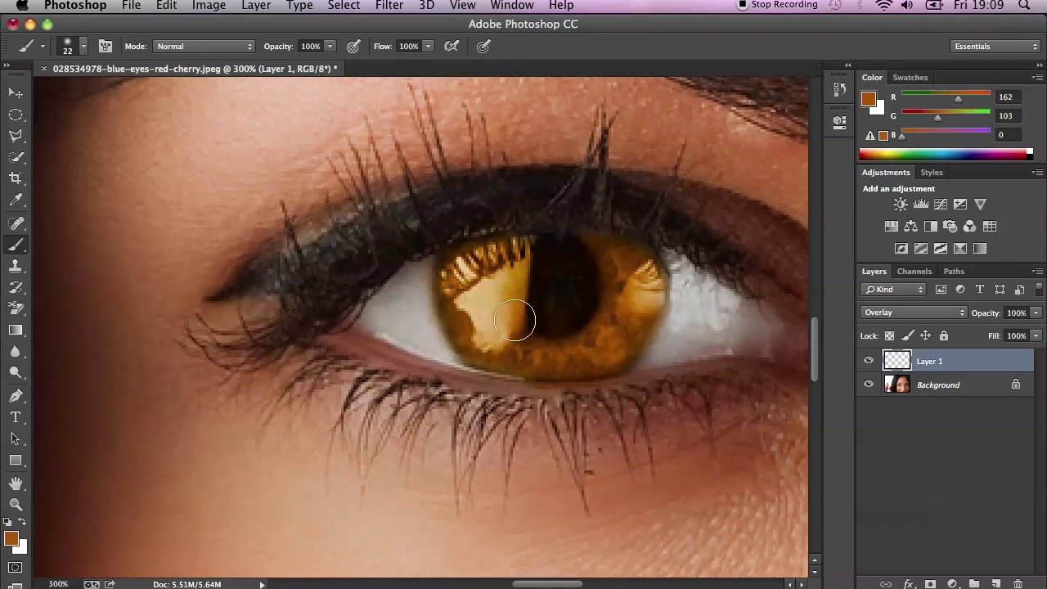
pyautogui.click(929, 583)
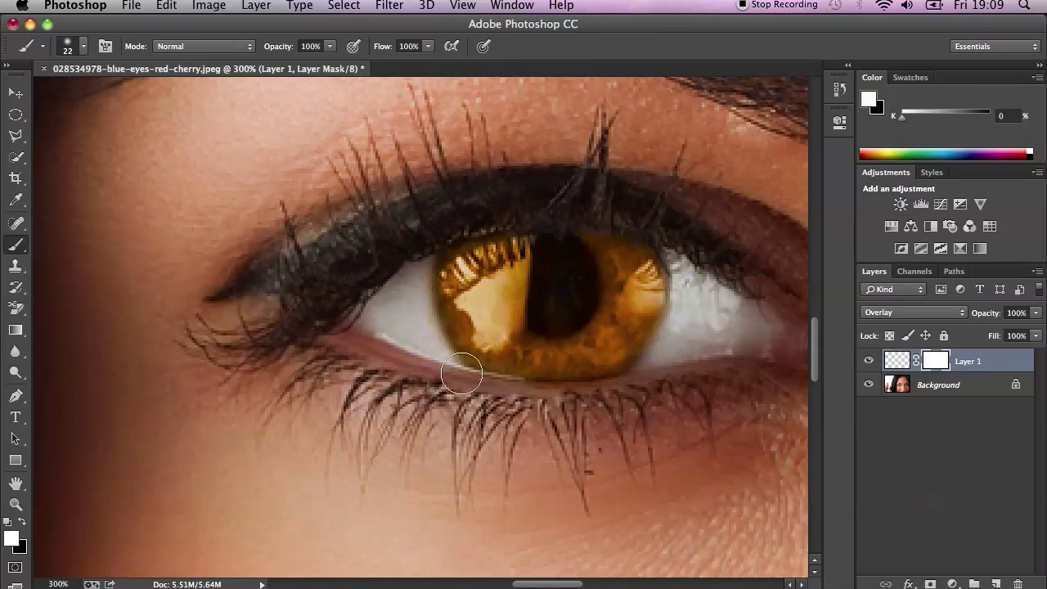
# Paint black on Layer 1's mask to remove the amber spill from the eye white.
pyautogui.click(7, 540)
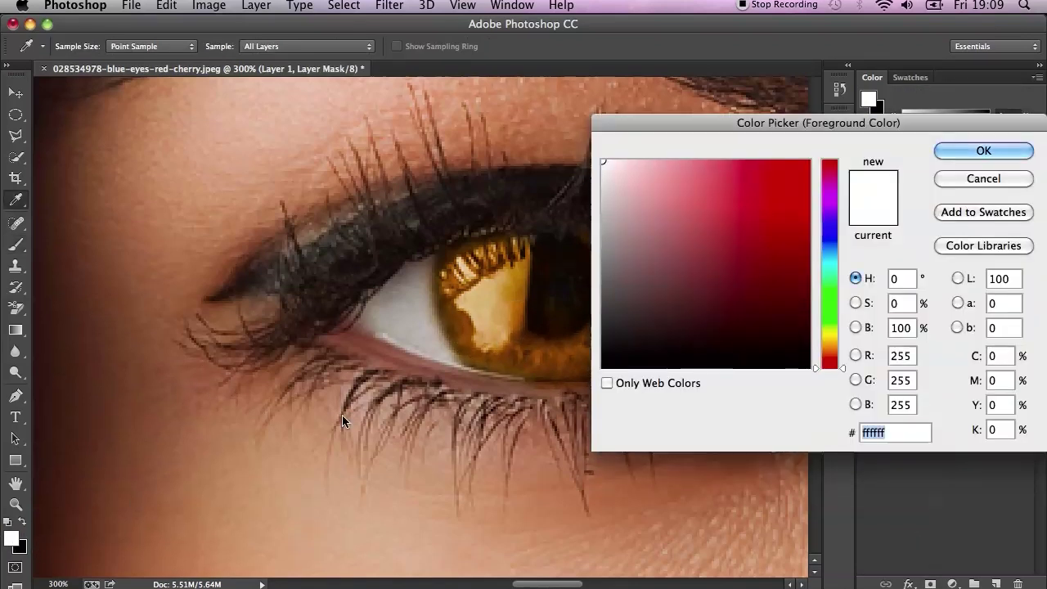
pyautogui.click(607, 367)
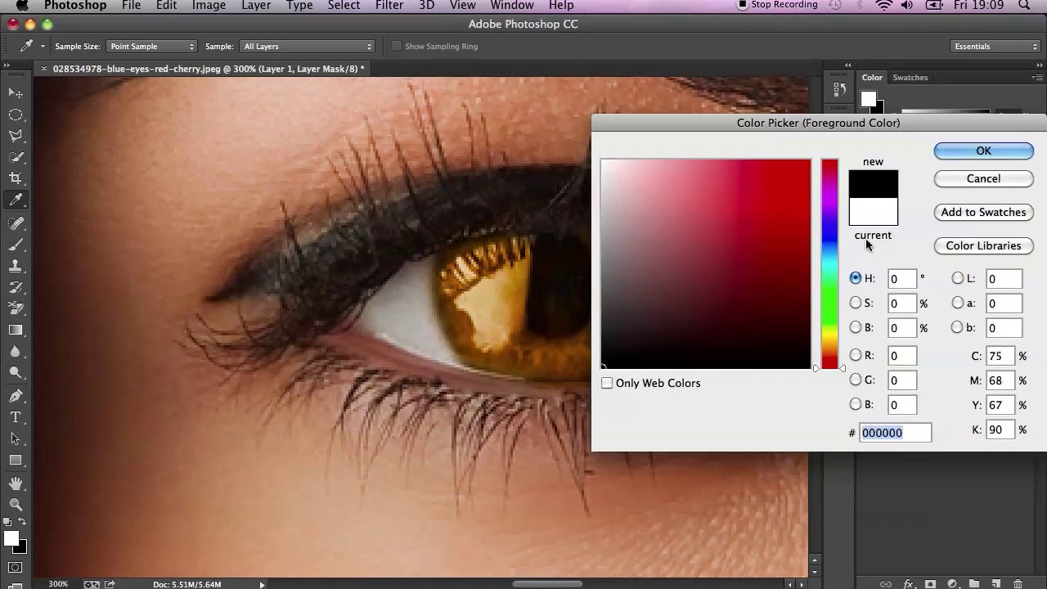
pyautogui.click(939, 152)
pyautogui.moveTo(690, 296)
pyautogui.mouseDown()
pyautogui.moveTo(670, 341)
pyautogui.moveTo(720, 328)
pyautogui.moveTo(678, 241)
pyautogui.moveTo(693, 305)
pyautogui.mouseUp()
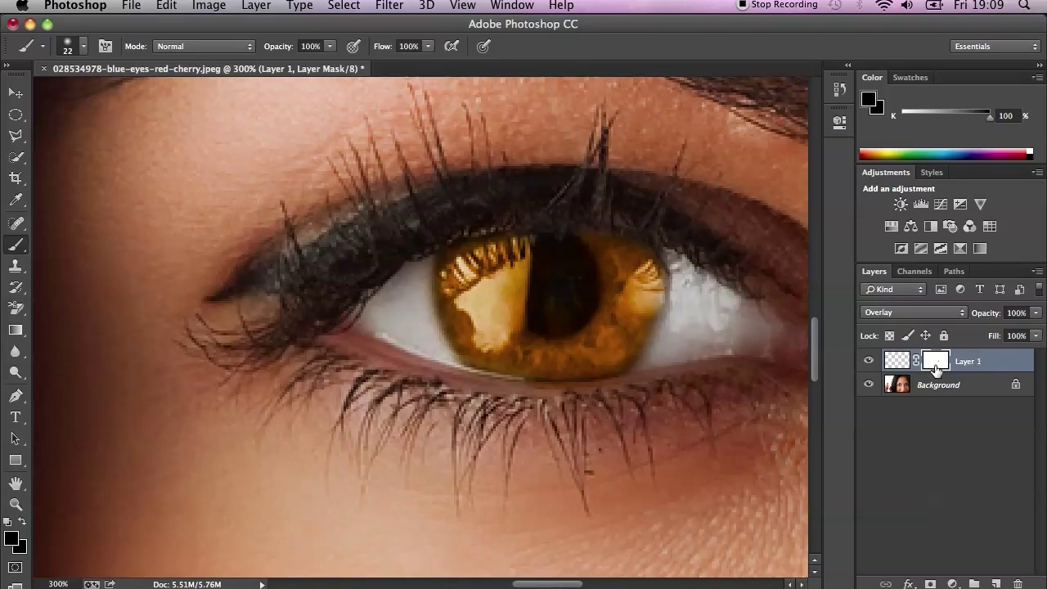
# Brush orange on Layer 1's pixels over the remaining iris highlights.
pyautogui.click(897, 360)
pyautogui.moveTo(484, 336)
pyautogui.mouseDown()
pyautogui.moveTo(612, 279)
pyautogui.moveTo(642, 299)
pyautogui.moveTo(636, 326)
pyautogui.mouseUp()
pyautogui.moveTo(483, 341)
pyautogui.mouseDown()
pyautogui.moveTo(467, 292)
pyautogui.moveTo(491, 276)
pyautogui.mouseUp()
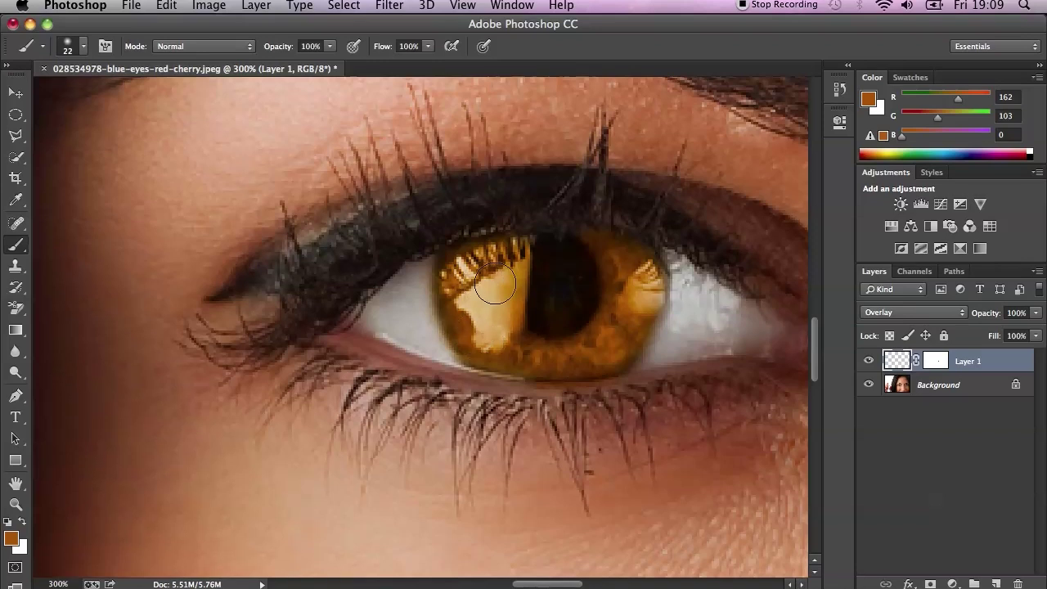
# Try Soft Light blending and 100% opacity on Layer 1, then revert to Overlay.
pyautogui.click(1020, 312)
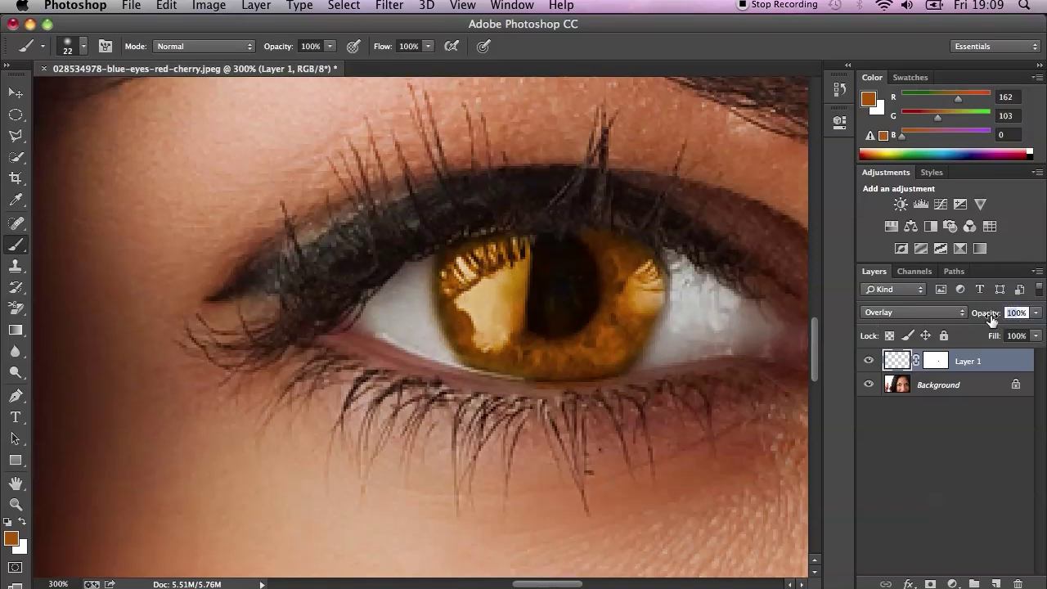
pyautogui.write('60')
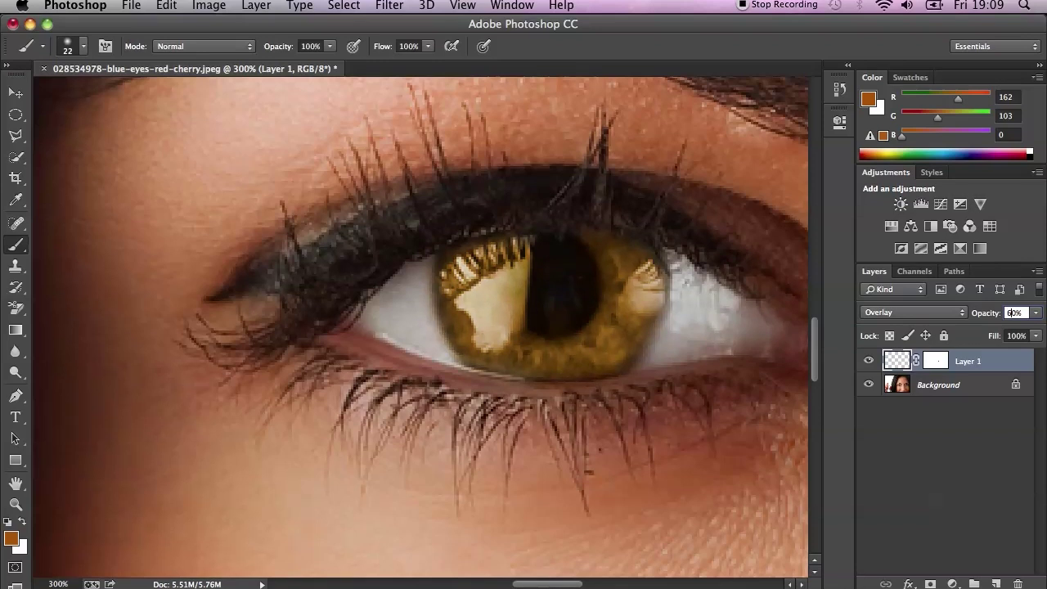
pyautogui.write('80')
pyautogui.click(897, 319)
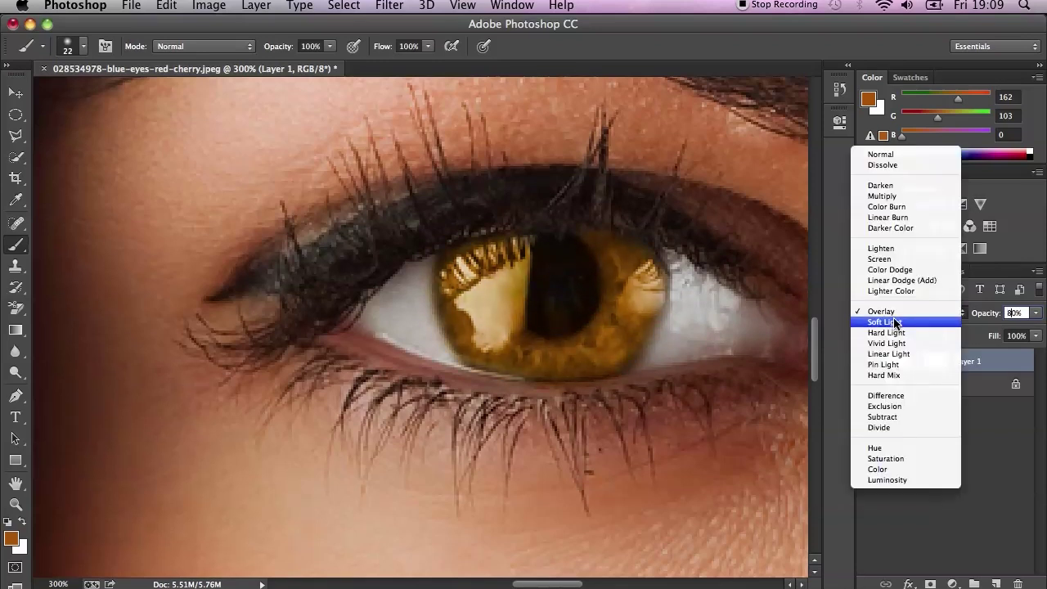
pyautogui.press('Escape')
pyautogui.press('Down')
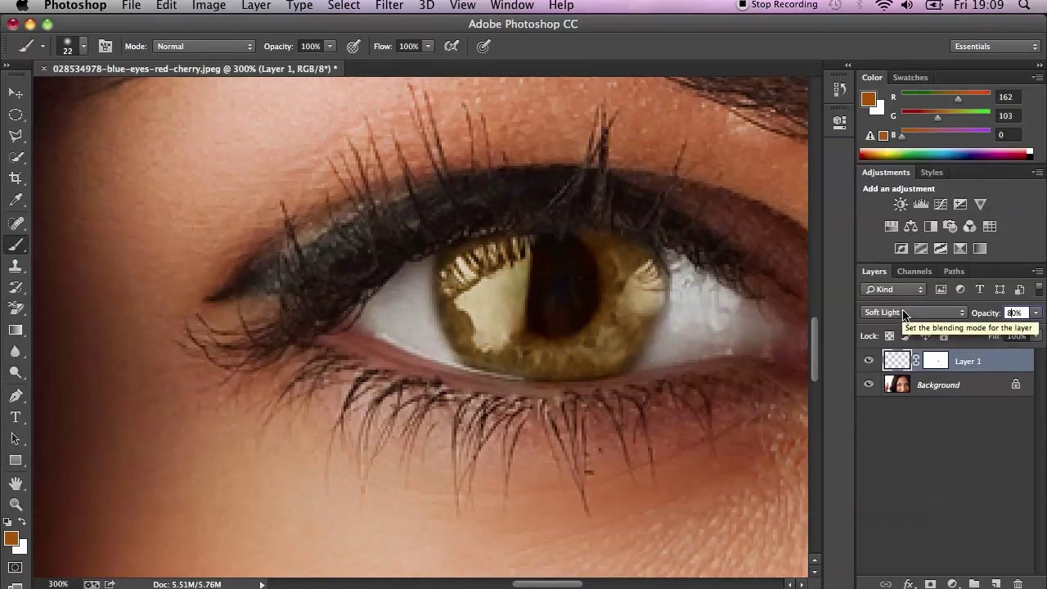
pyautogui.click(1036, 312)
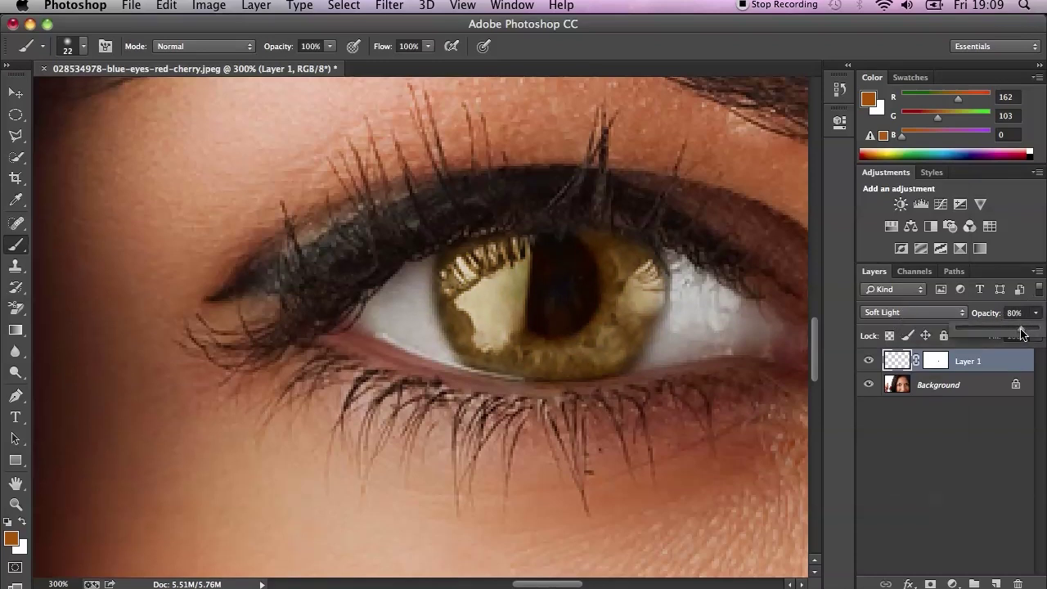
pyautogui.moveTo(1019, 328); pyautogui.dragTo(1044, 327)
pyautogui.click(915, 312)
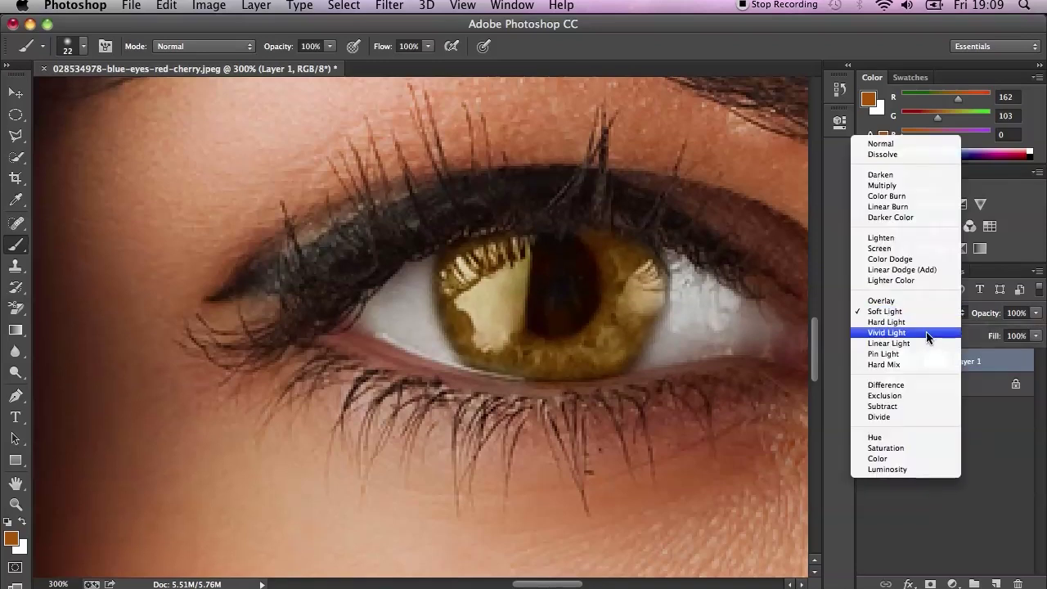
pyautogui.click(899, 300)
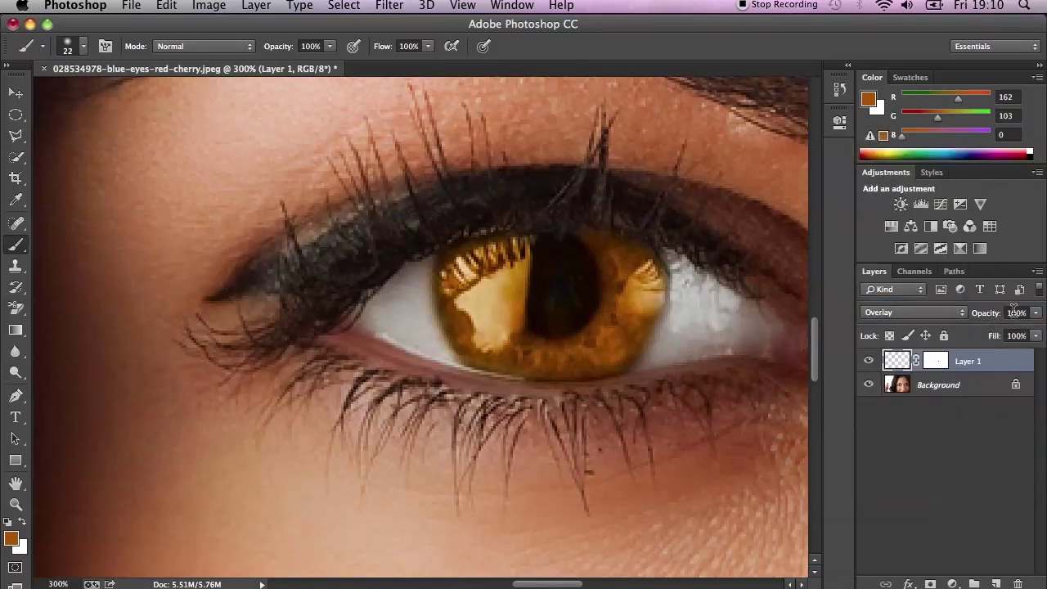
# Lower Layer 1's opacity to 80% after trying 90%.
pyautogui.click(974, 314)
pyautogui.write('90')
pyautogui.press('Return')
pyautogui.press('super+minus')
pyautogui.press('super+minus')
pyautogui.press('super+minus')
pyautogui.press('super+minus')
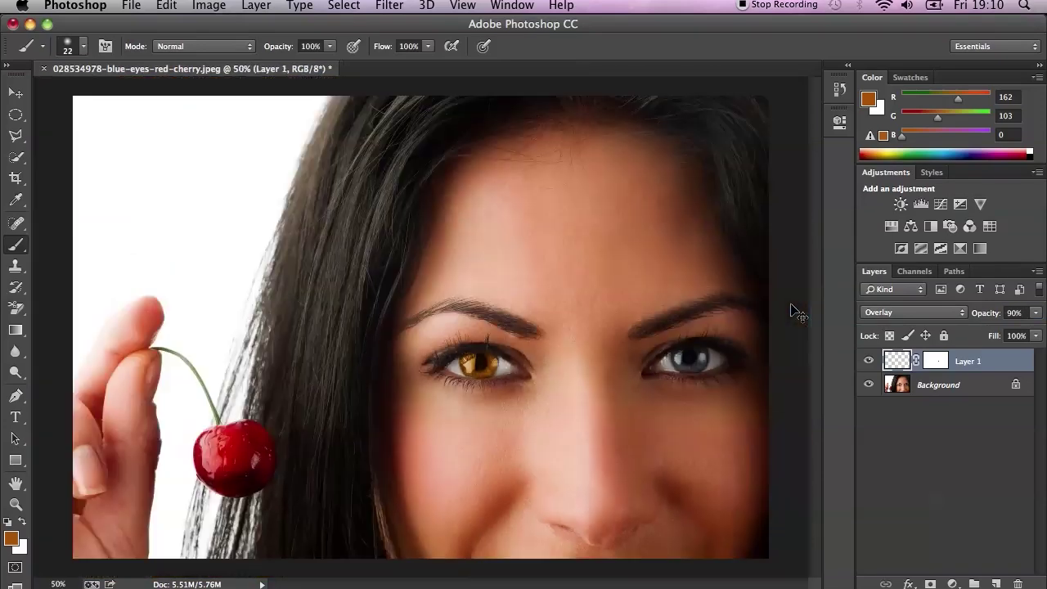
pyautogui.press('super+minus')
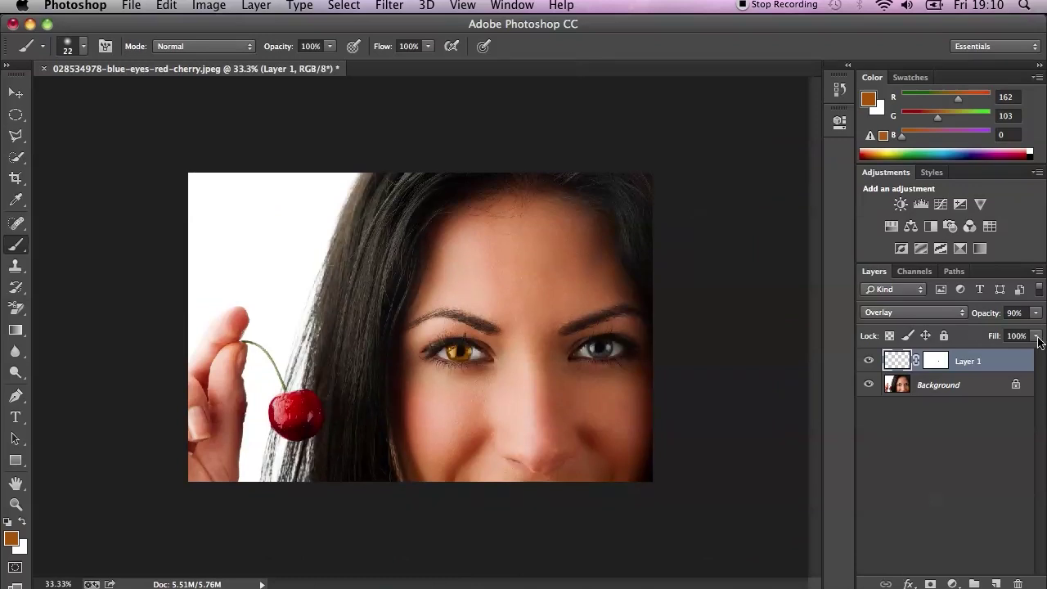
pyautogui.click(1015, 312)
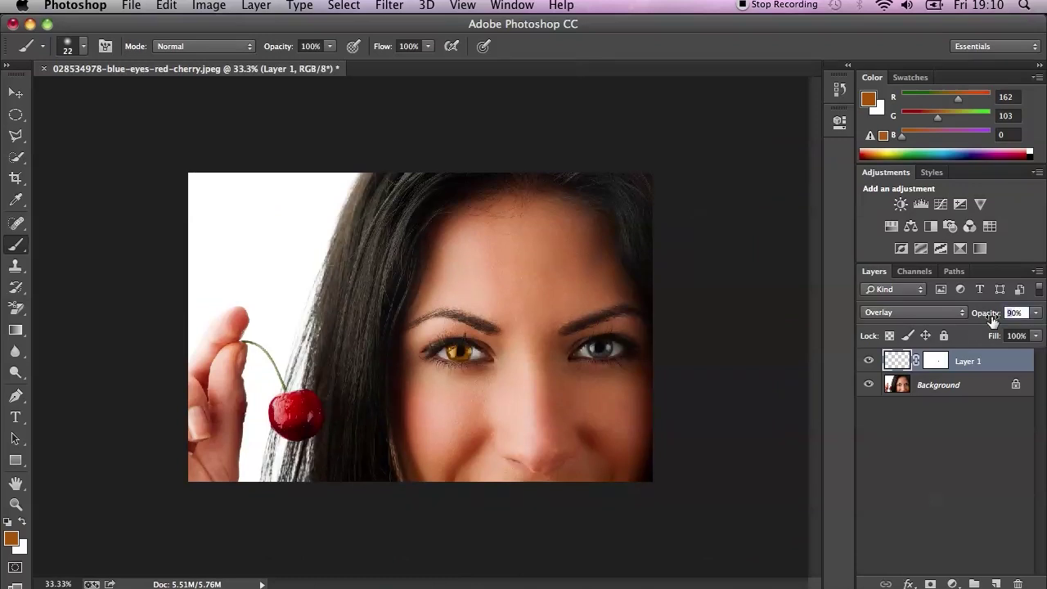
pyautogui.write('80')
pyautogui.press('Return')
# Zoom back to 300% on the amber eye and add an empty Layer 2 above Layer 1.
pyautogui.hotkey('ctrl', '+')
pyautogui.hotkey('ctrl', '+')
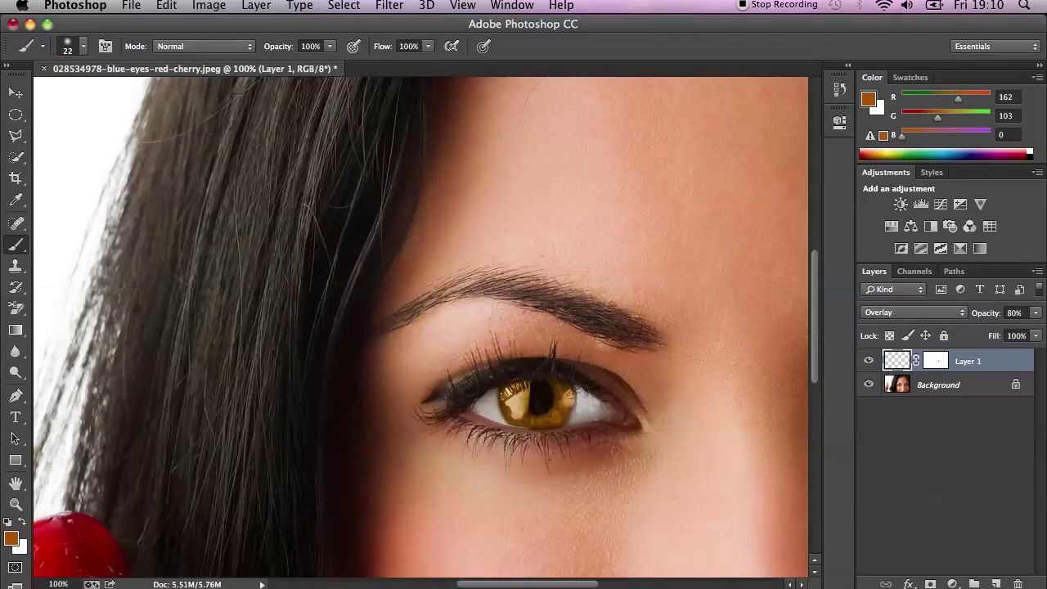
pyautogui.moveTo(815, 300); pyautogui.dragTo(814, 334)
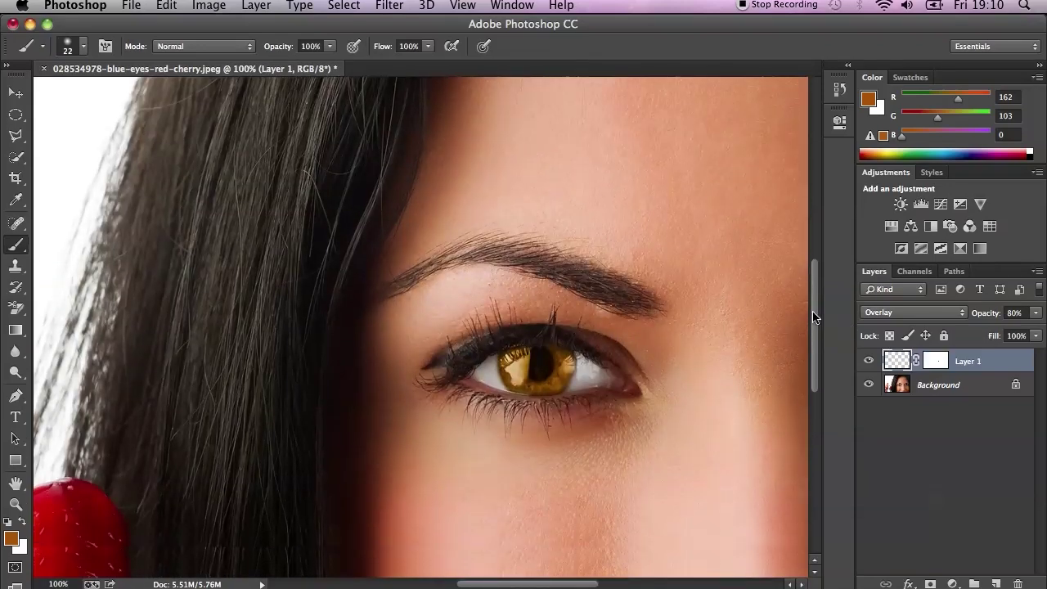
pyautogui.press('super+equal')
pyautogui.press('super+equal')
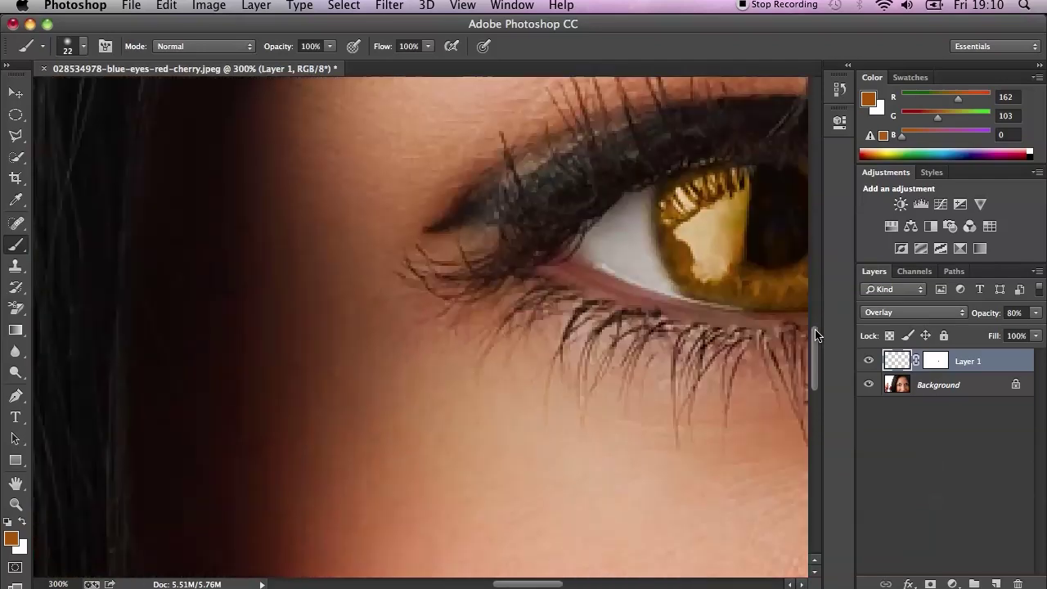
pyautogui.moveTo(530, 583); pyautogui.dragTo(563, 583)
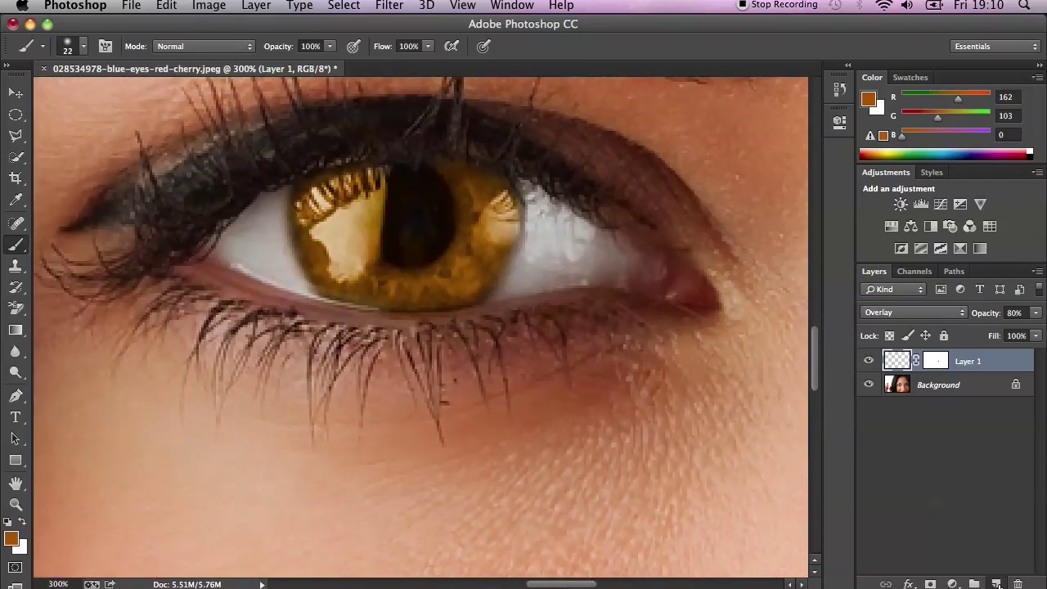
pyautogui.click(995, 583)
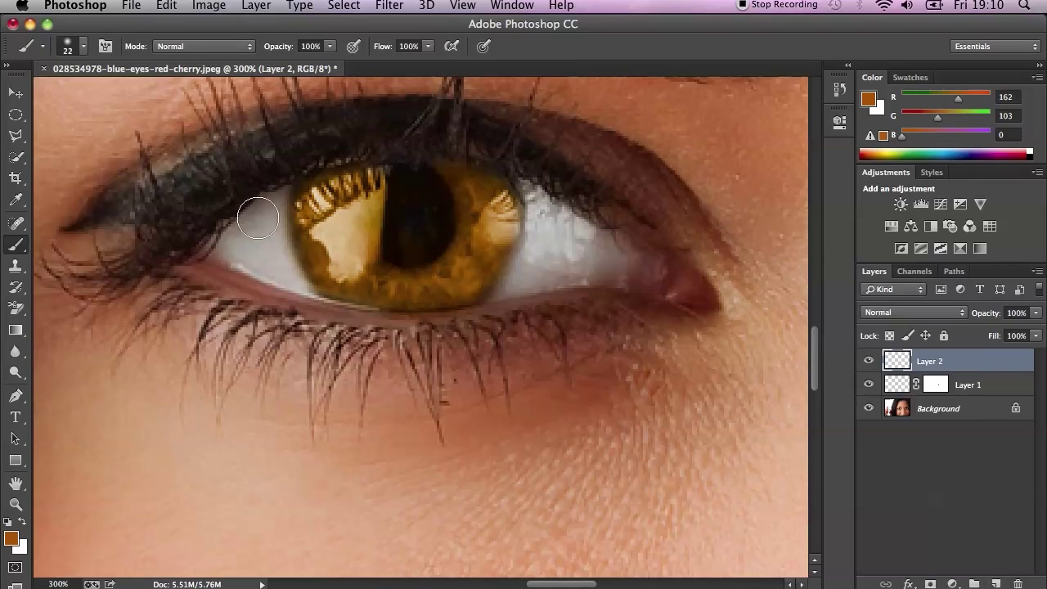
# Fill Layer 2 with 50% gray via Edit > Fill and set its blend mode to Overlay.
pyautogui.click(162, 6)
pyautogui.click(201, 250)
pyautogui.click(613, 210)
pyautogui.press('b')
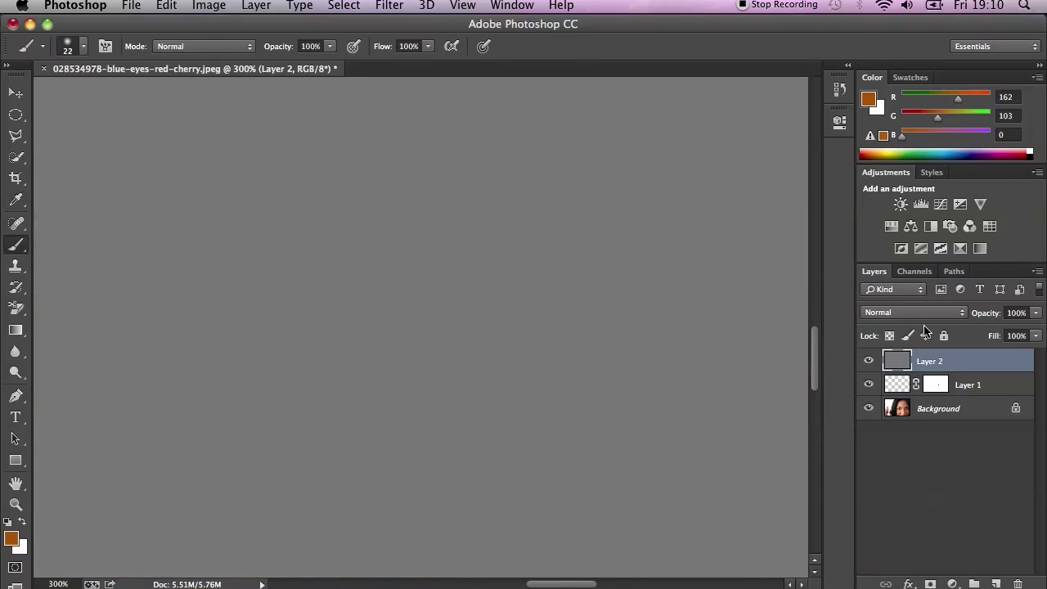
pyautogui.click(917, 312)
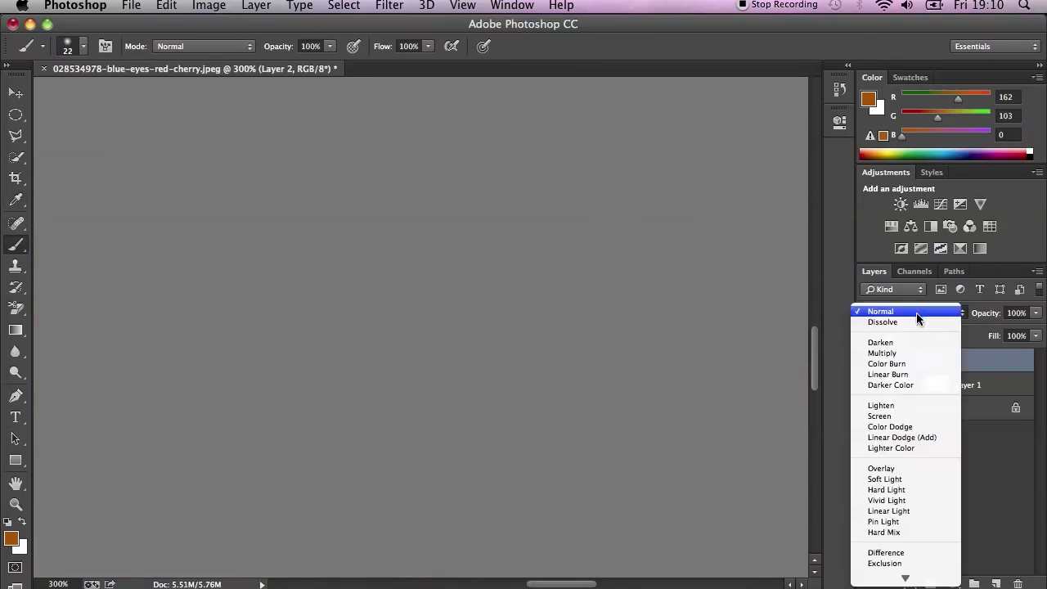
pyautogui.click(914, 469)
# Use the Dodge Tool on Layer 2 to lighten the amber iris and the eye white.
pyautogui.moveTo(15, 372); pyautogui.dragTo(65, 367)
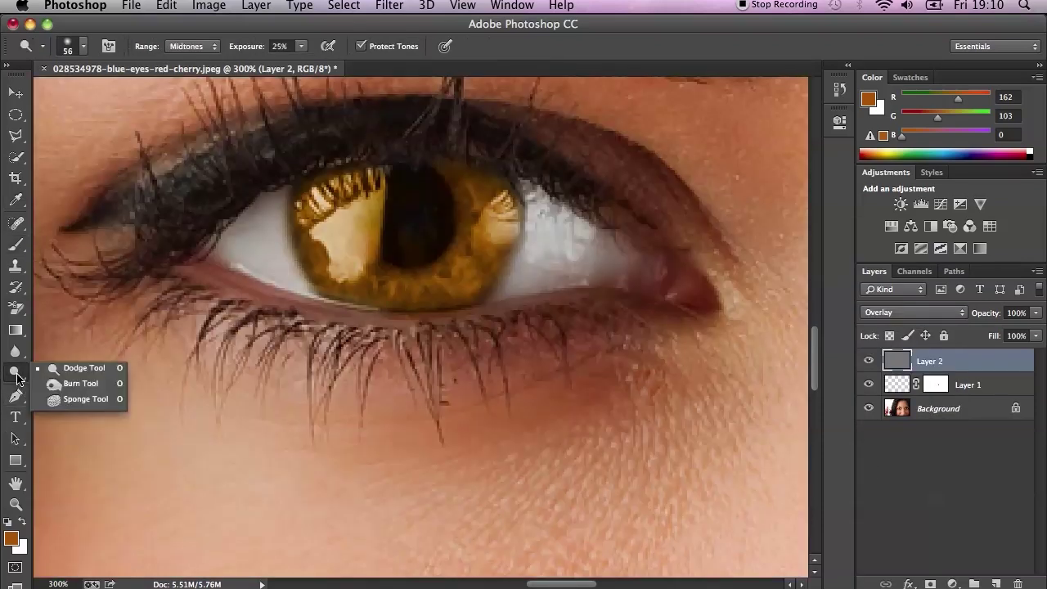
pyautogui.moveTo(364, 216)
pyautogui.mouseDown()
pyautogui.moveTo(481, 252)
pyautogui.moveTo(612, 258)
pyautogui.mouseUp()
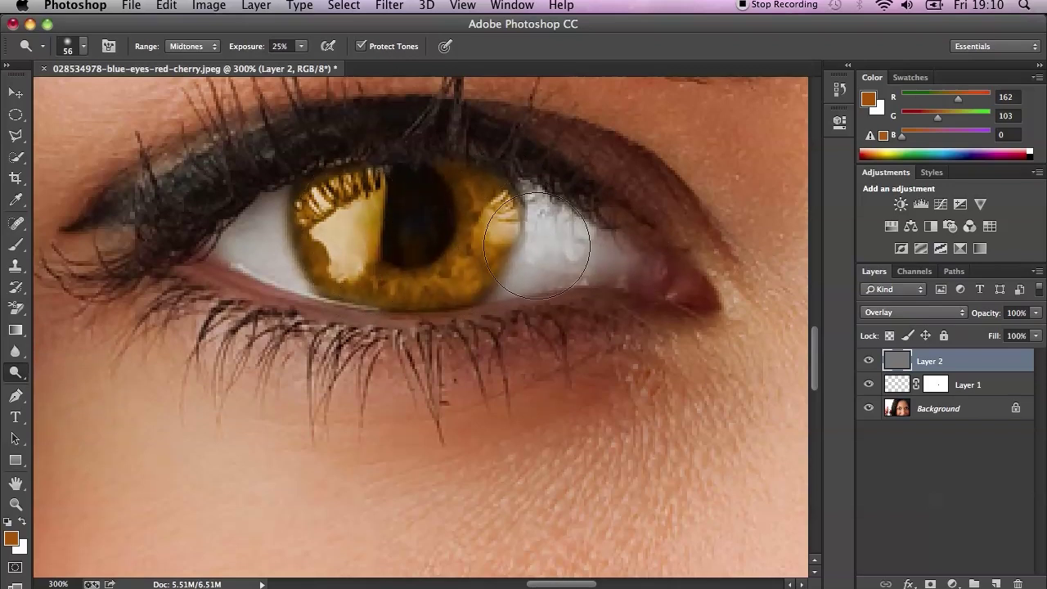
pyautogui.moveTo(269, 199); pyautogui.dragTo(266, 180)
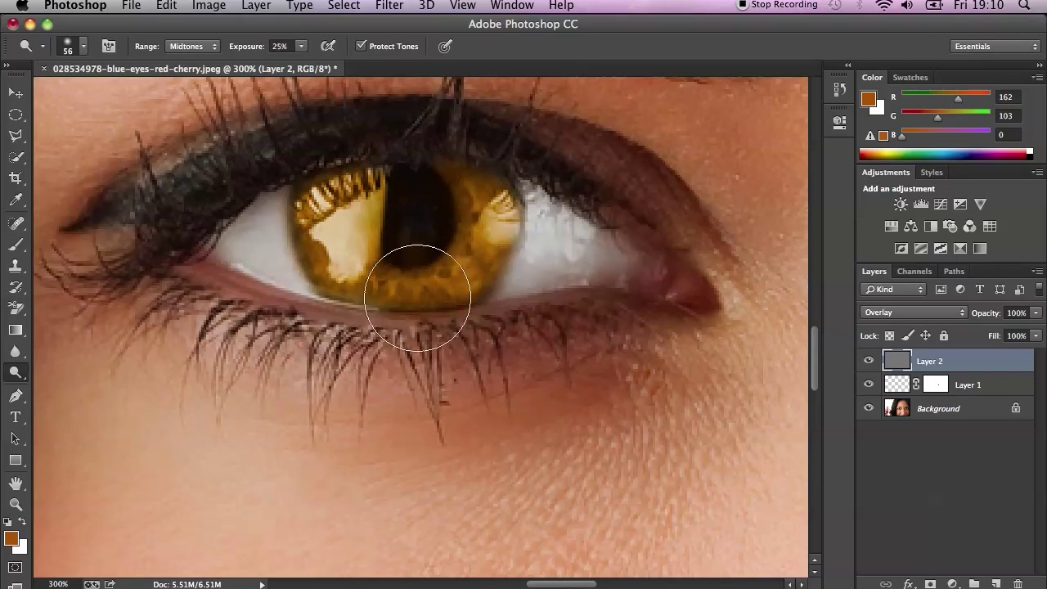
# Zoom out to 50% to compare the amber eye with the blue one.
pyautogui.press('super+minus')
pyautogui.press('super+minus')
pyautogui.press('super+minus')
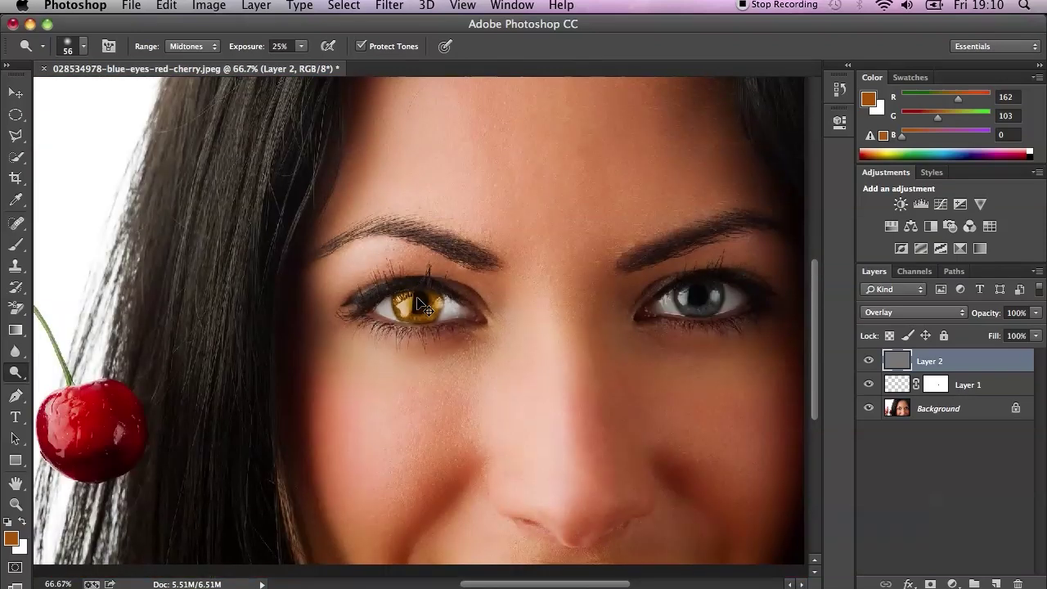
pyautogui.press('super+minus')
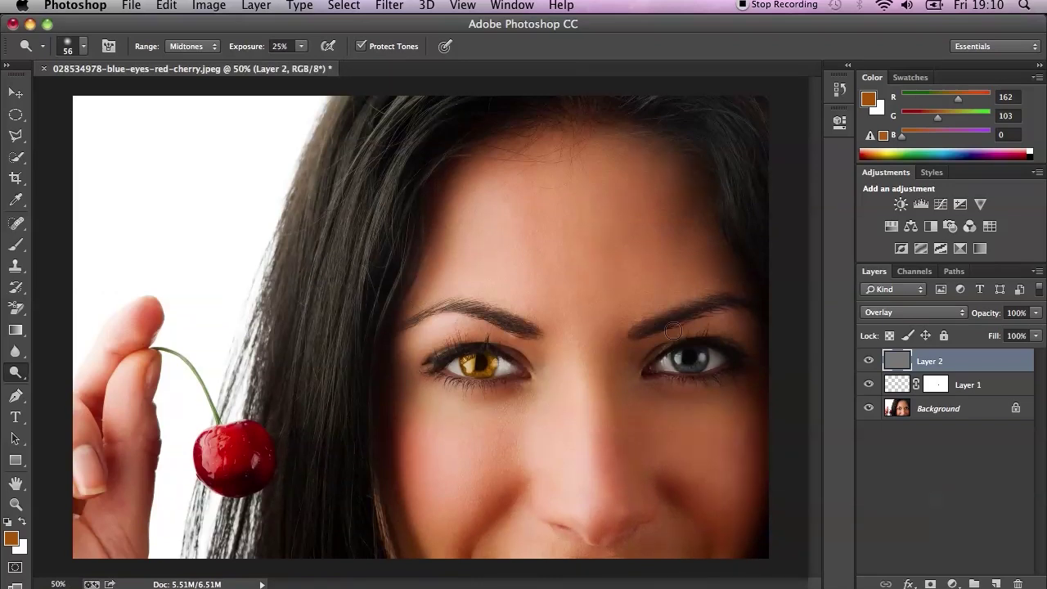